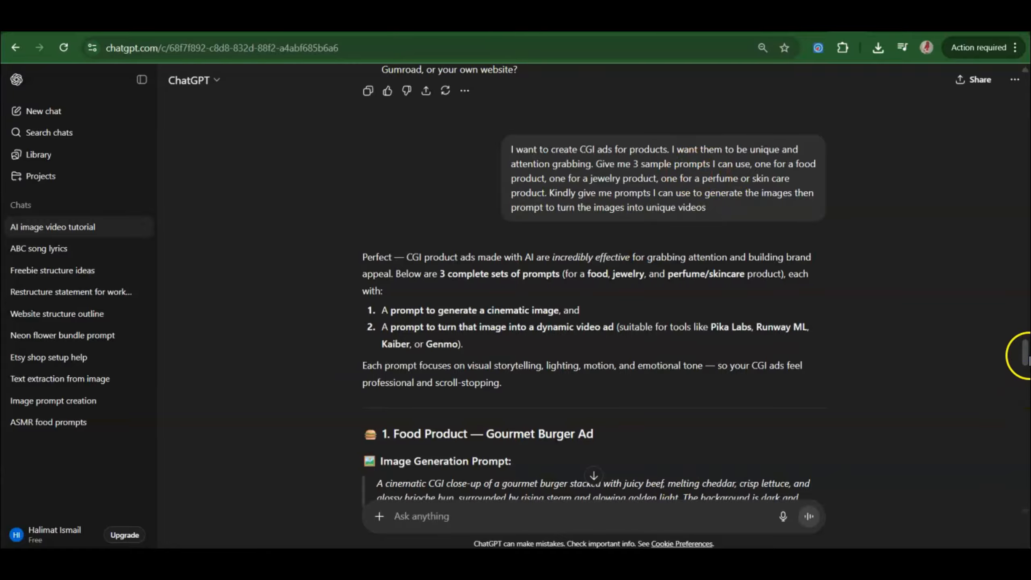
Review the image and video generation prompts for the burger, necklace and perfume ads in the ChatGPT reply
drag(1027, 370, 1027, 372)
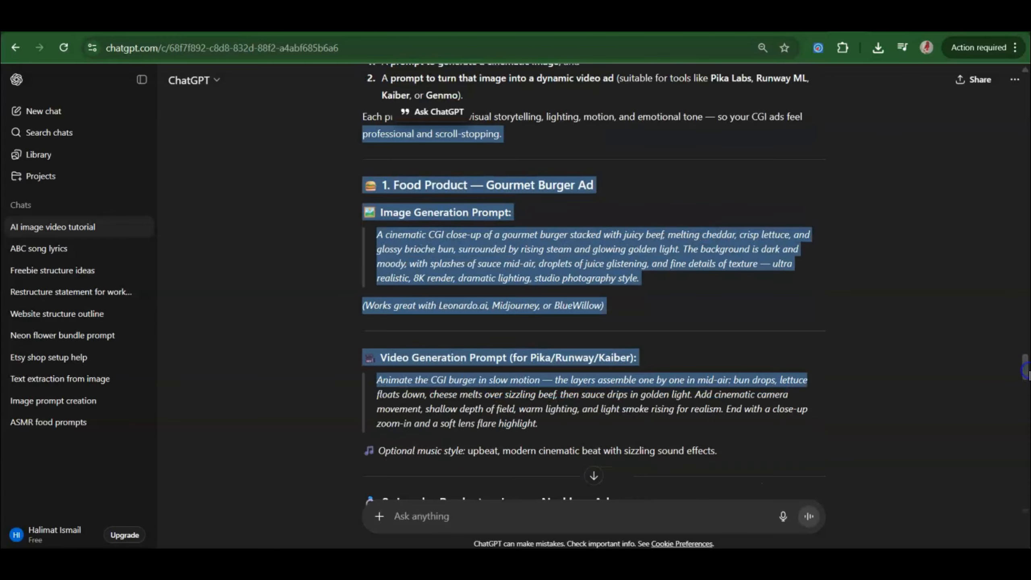
click(774, 323)
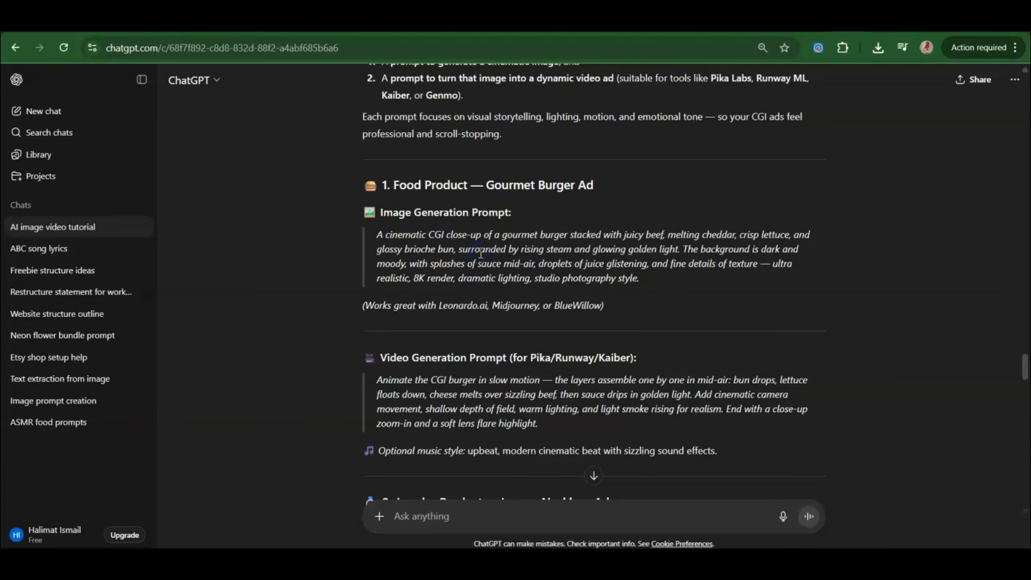
scroll(479, 252, down, 6)
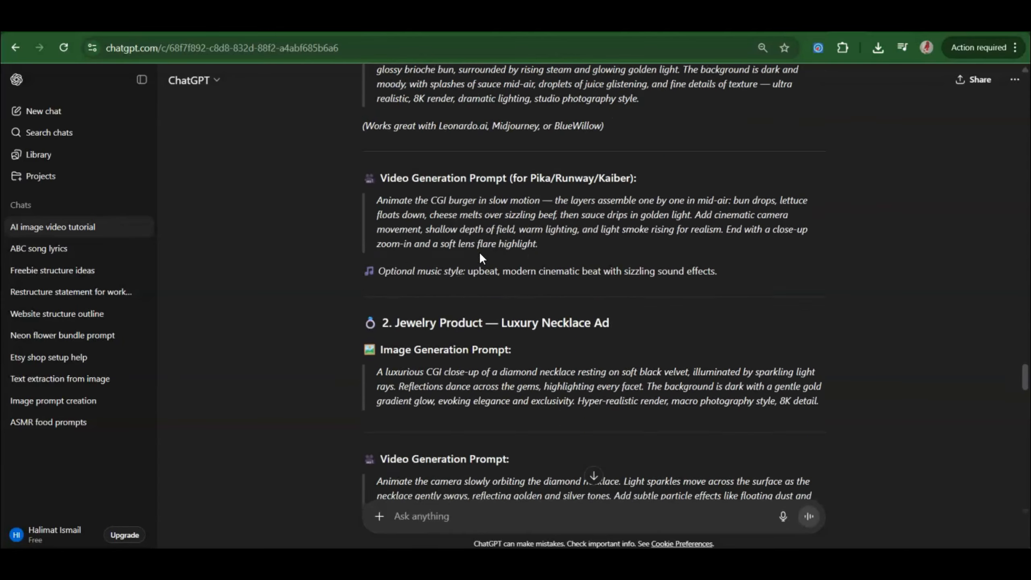
scroll(479, 251, down, 6)
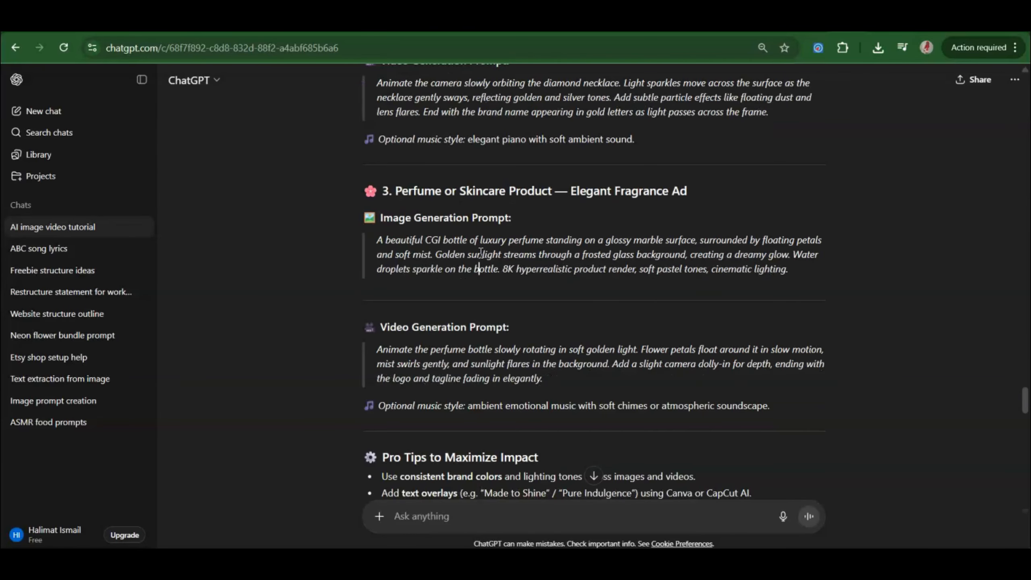
scroll(479, 251, up, 5)
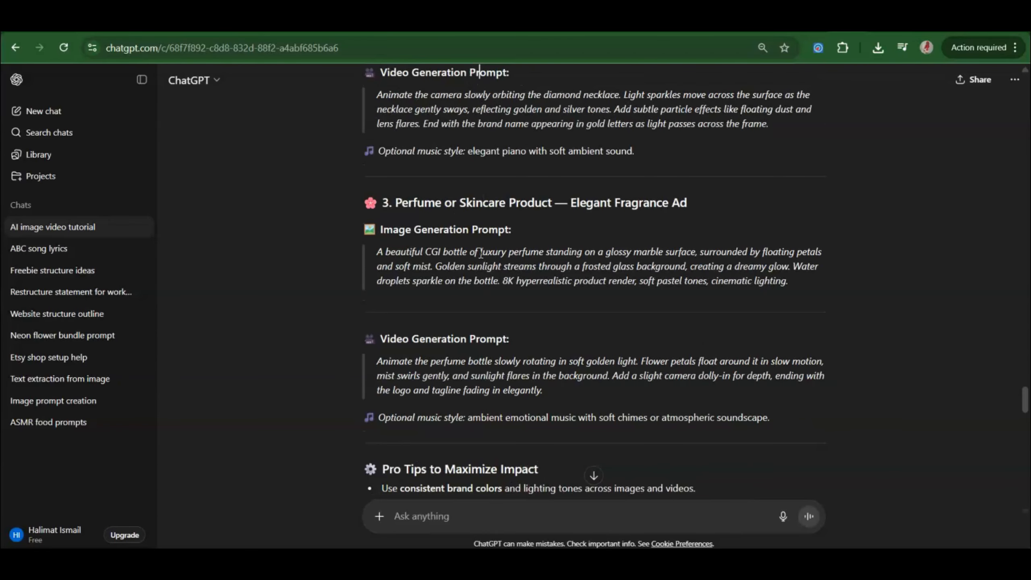
scroll(480, 251, up, 3)
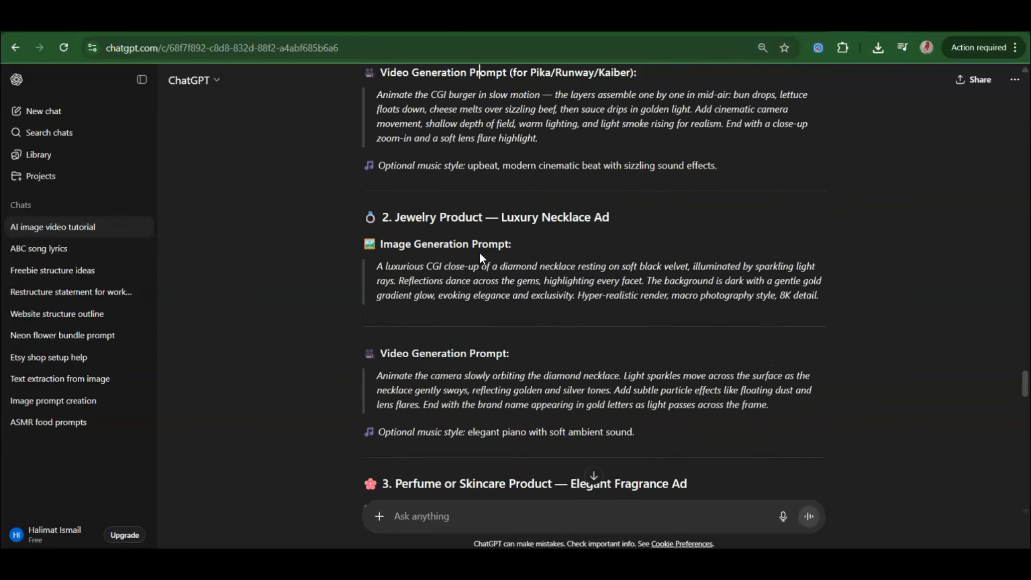
scroll(480, 252, up, 4)
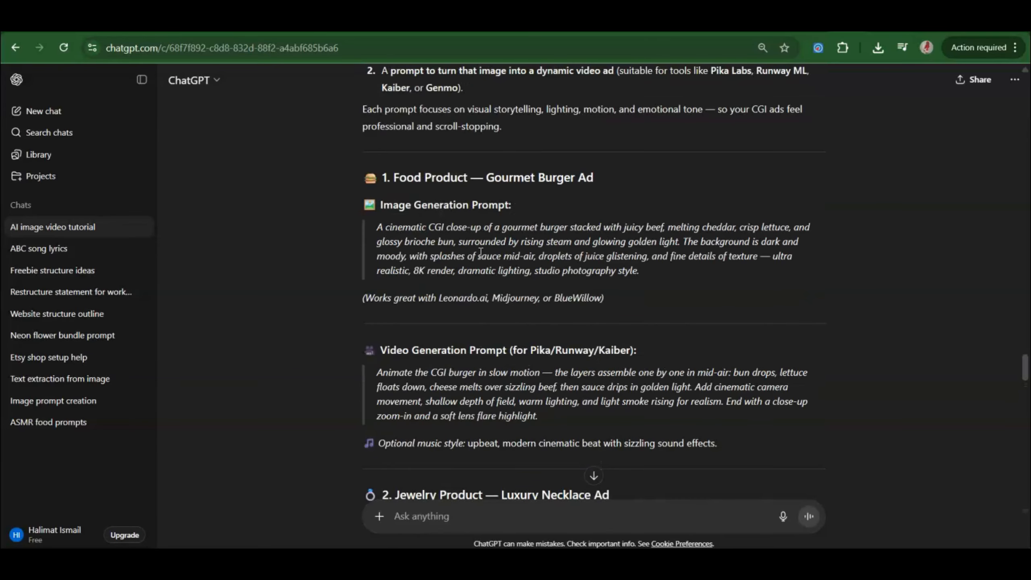
Copy the image generation prompt of the Gourmet Burger ad
click(374, 248)
drag(378, 230, 639, 271)
key(ctrl+c)
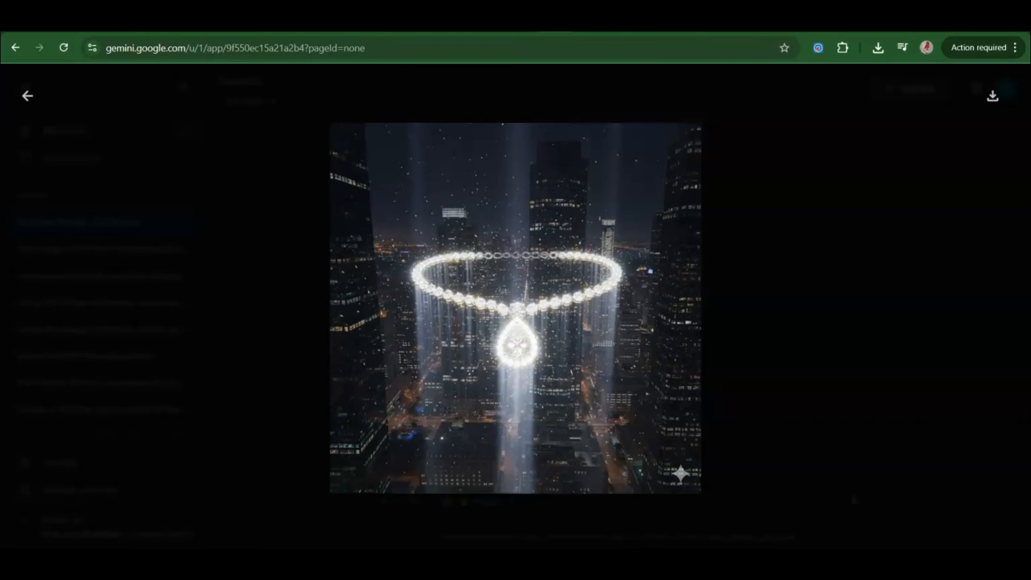
Switch to Gemini, close the enlarged necklace image and make sure the Create images tool is enabled
click(27, 96)
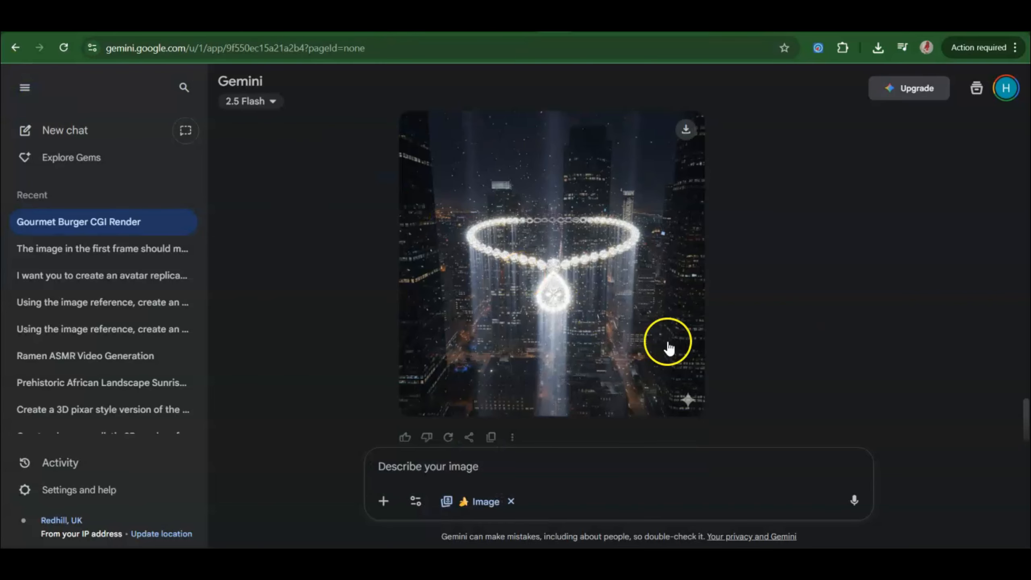
scroll(1017, 408, down, 1)
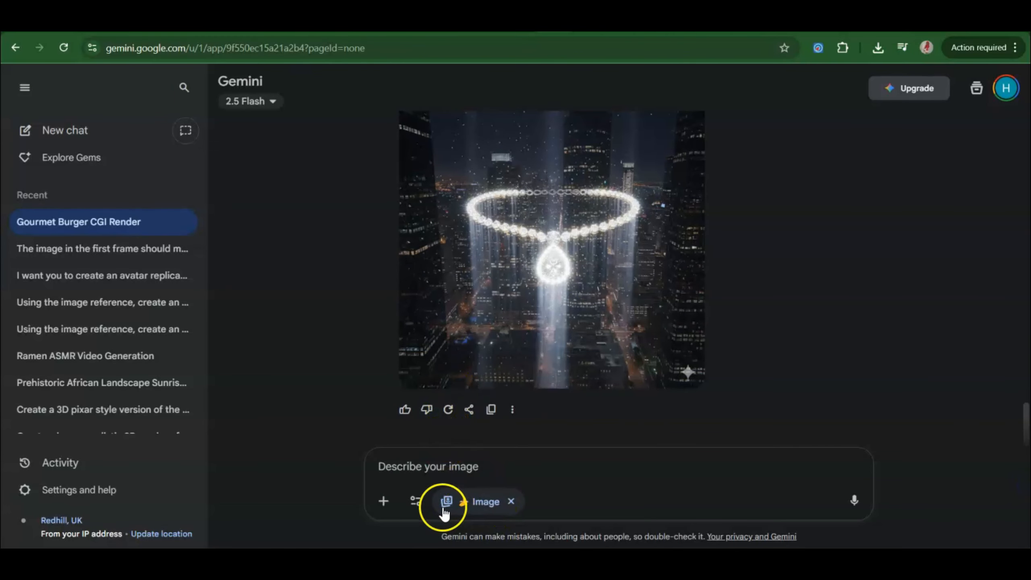
click(416, 503)
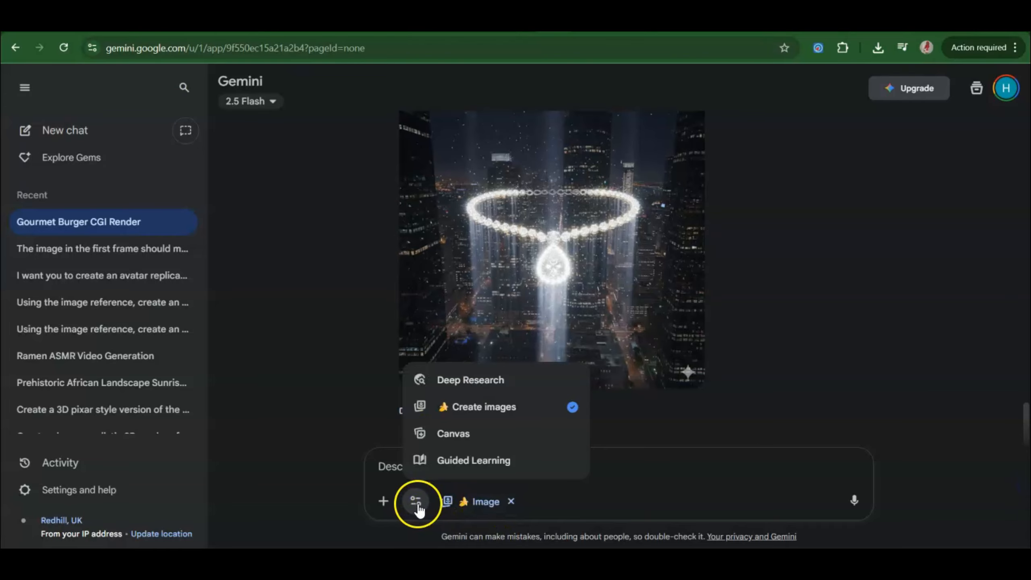
click(417, 504)
click(417, 503)
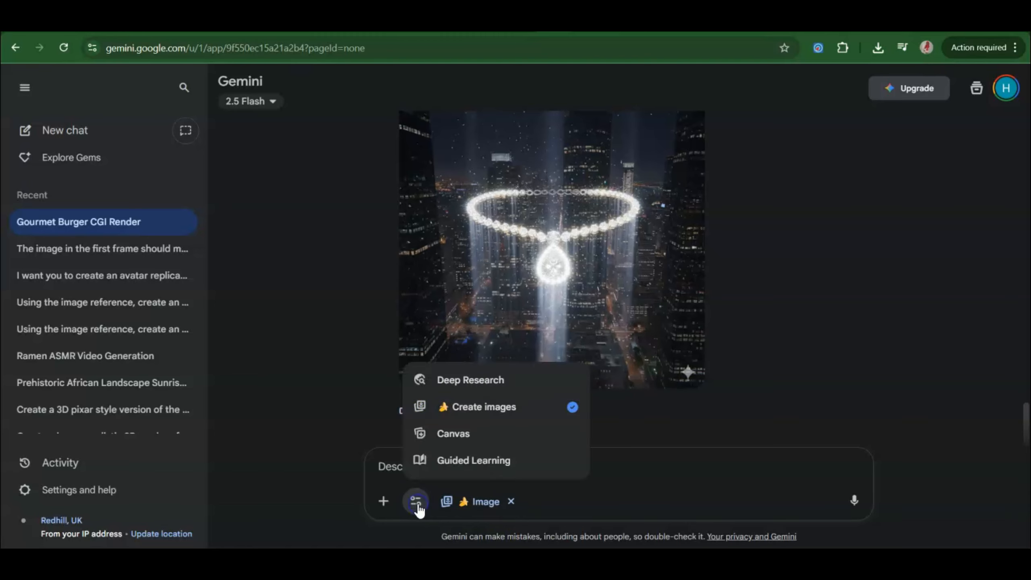
click(492, 411)
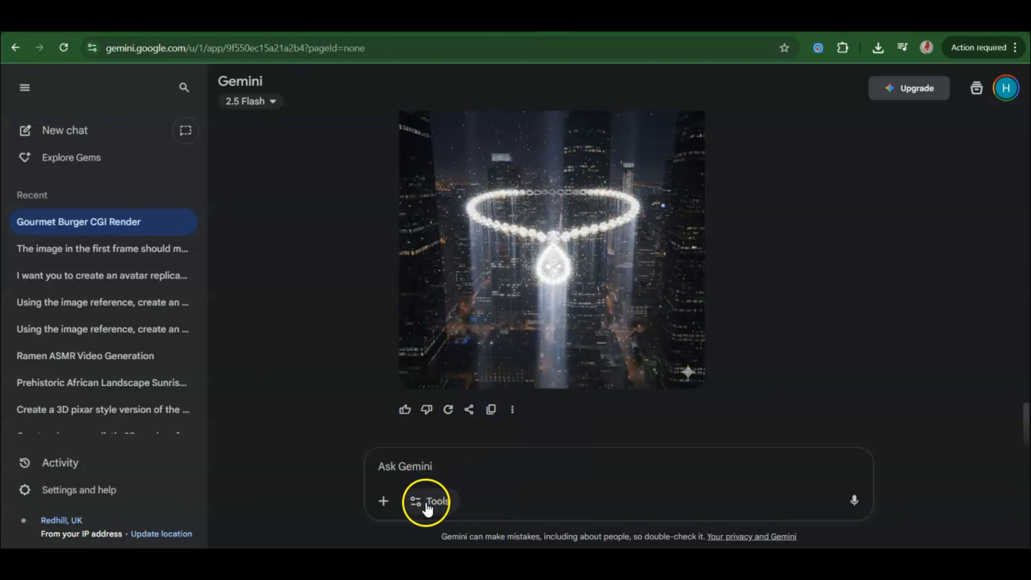
click(422, 504)
click(486, 408)
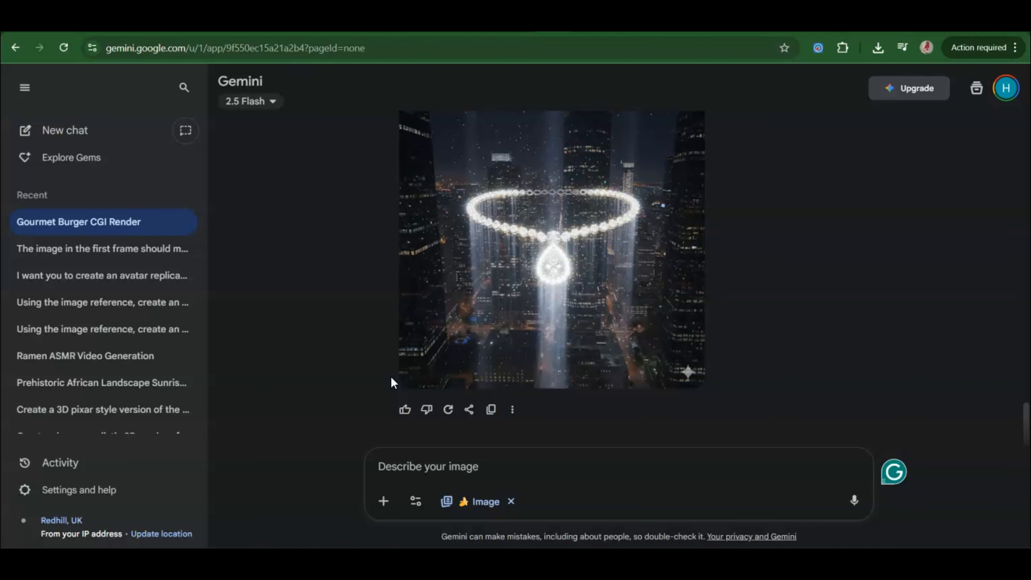
Submit the copied cinematic gourmet burger prompt to generate the image
click(347, 357)
key(ctrl+v)
key(Return)
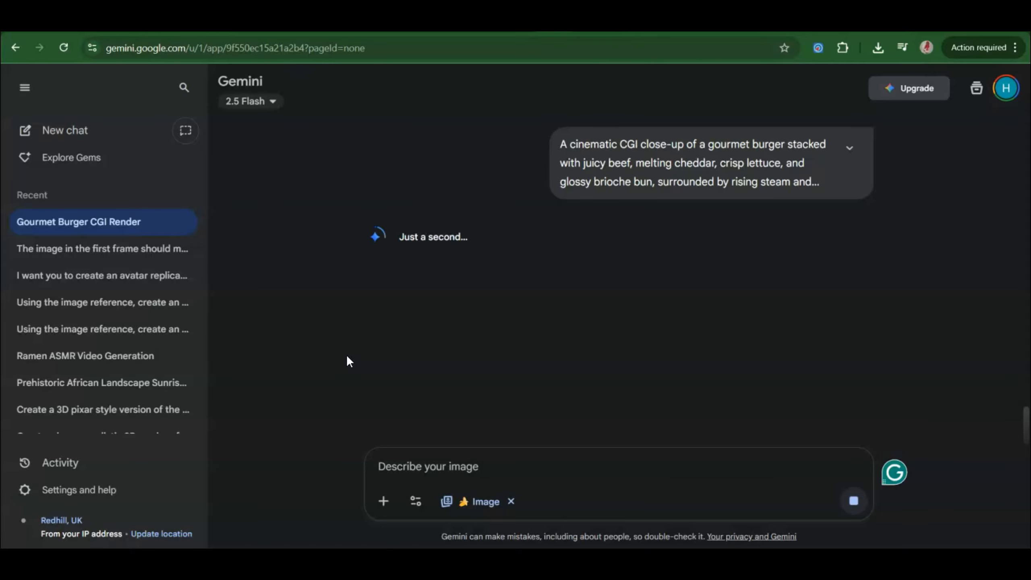
Enlarge the generated burger image, download it in full size and return to the chat
click(322, 337)
click(608, 259)
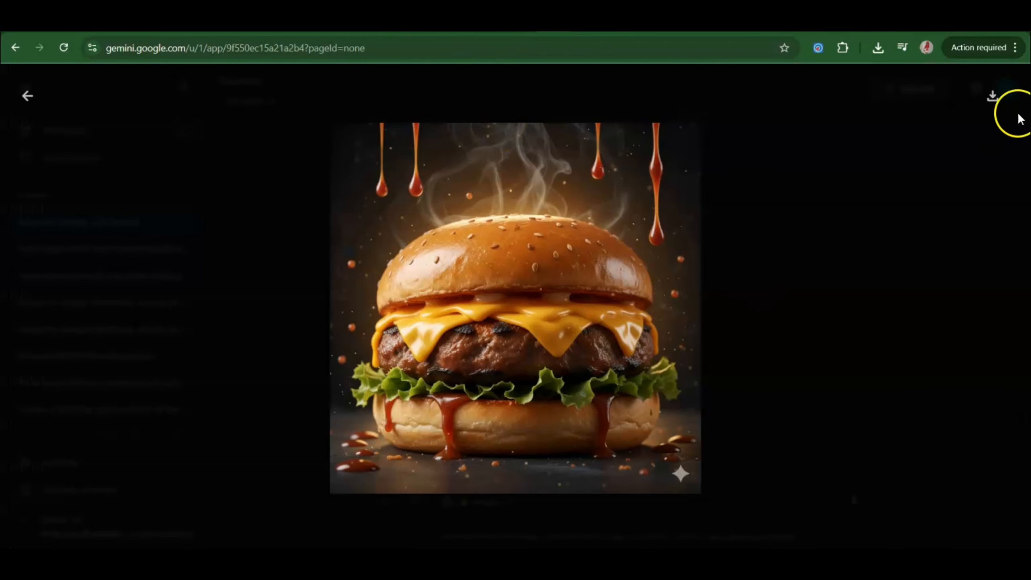
click(993, 96)
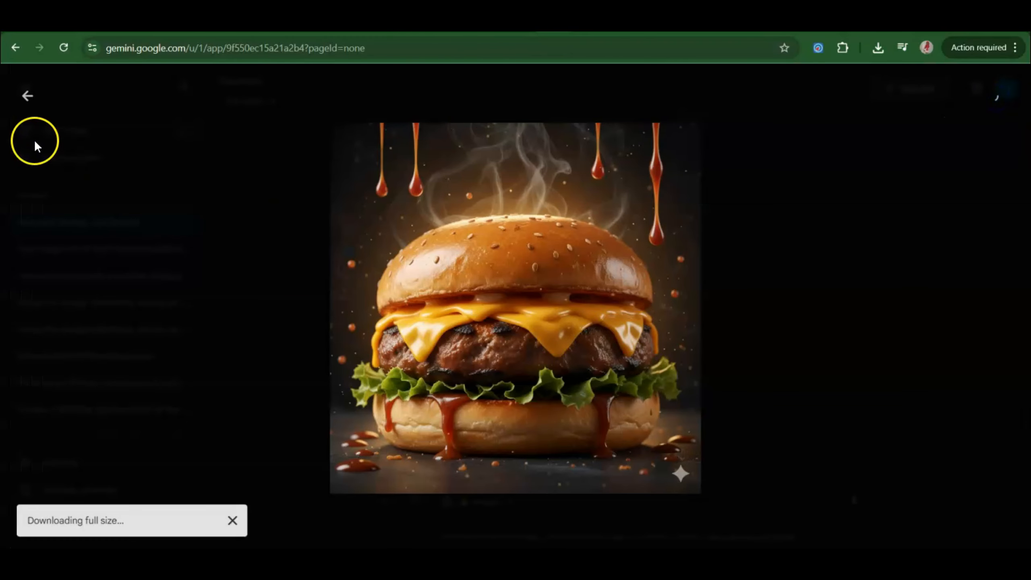
click(30, 98)
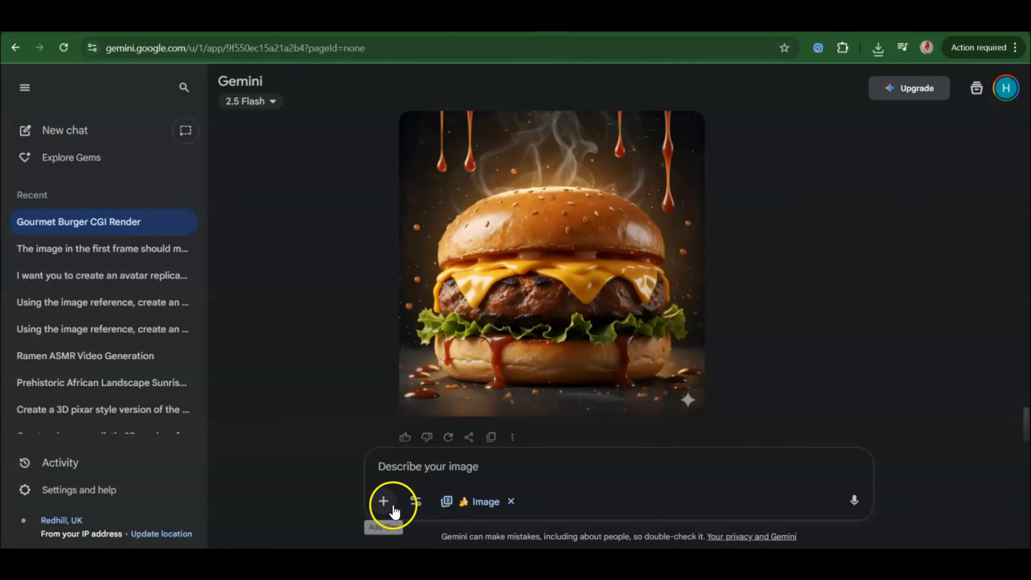
click(384, 502)
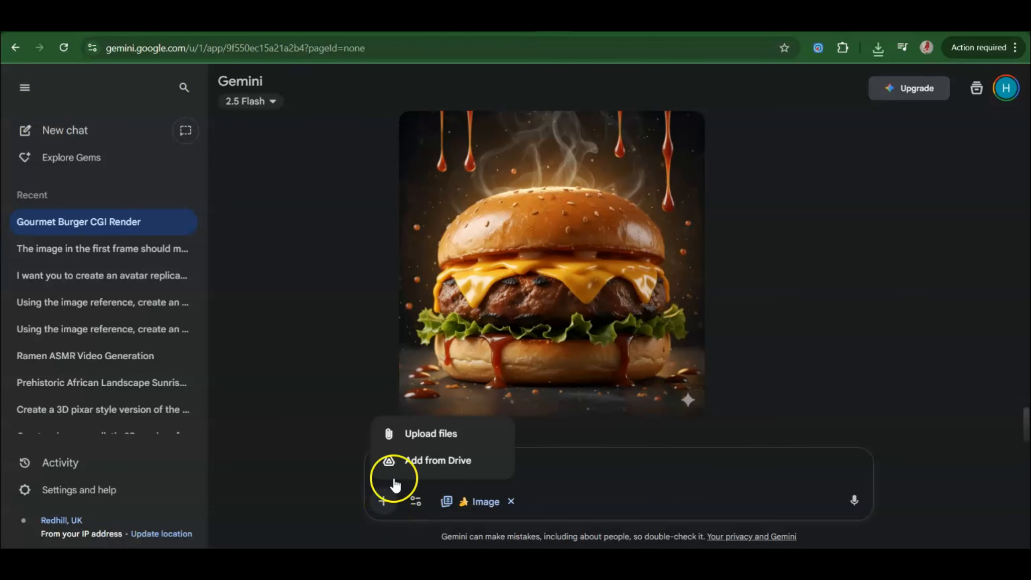
click(427, 433)
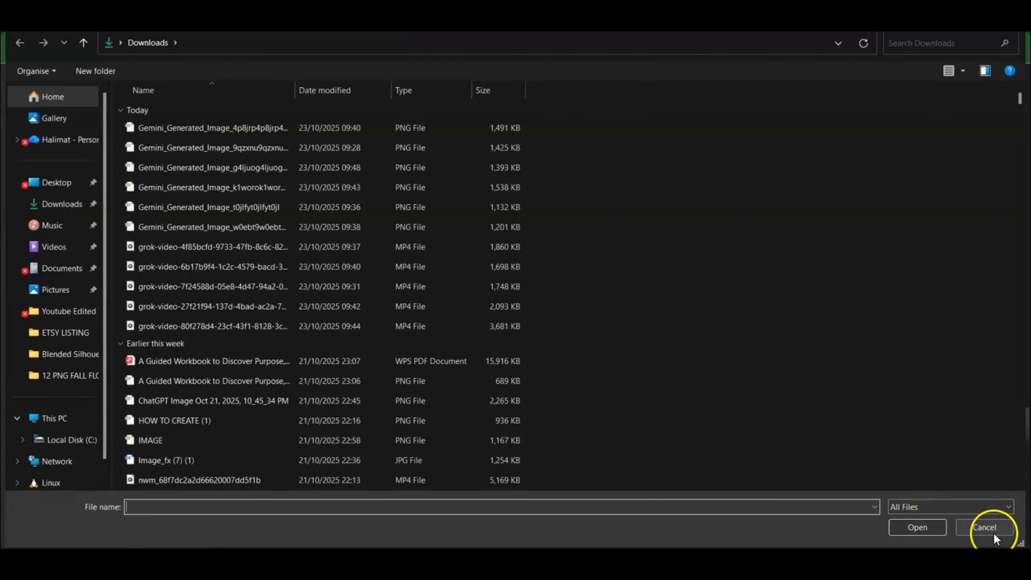
click(993, 532)
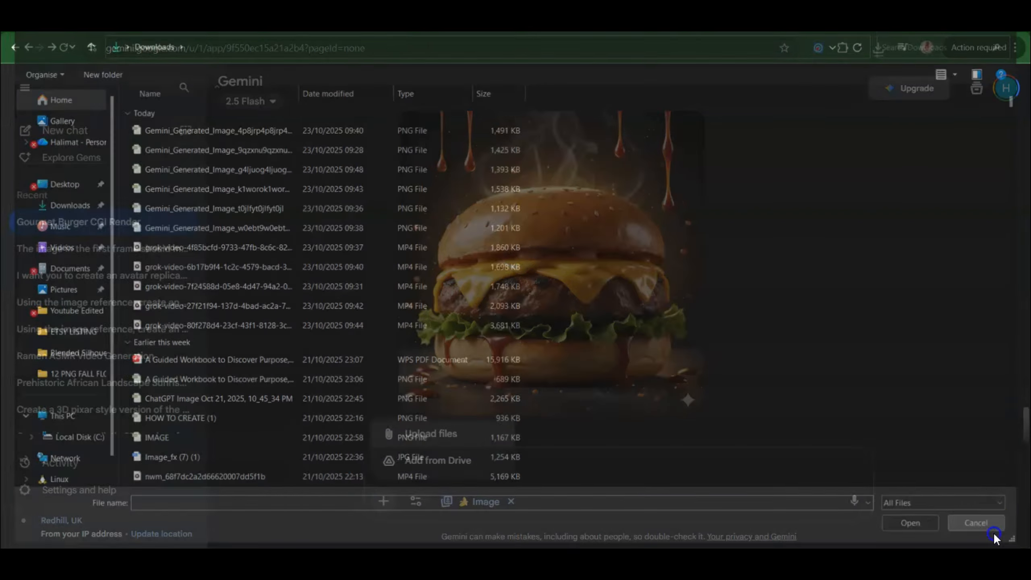
click(578, 478)
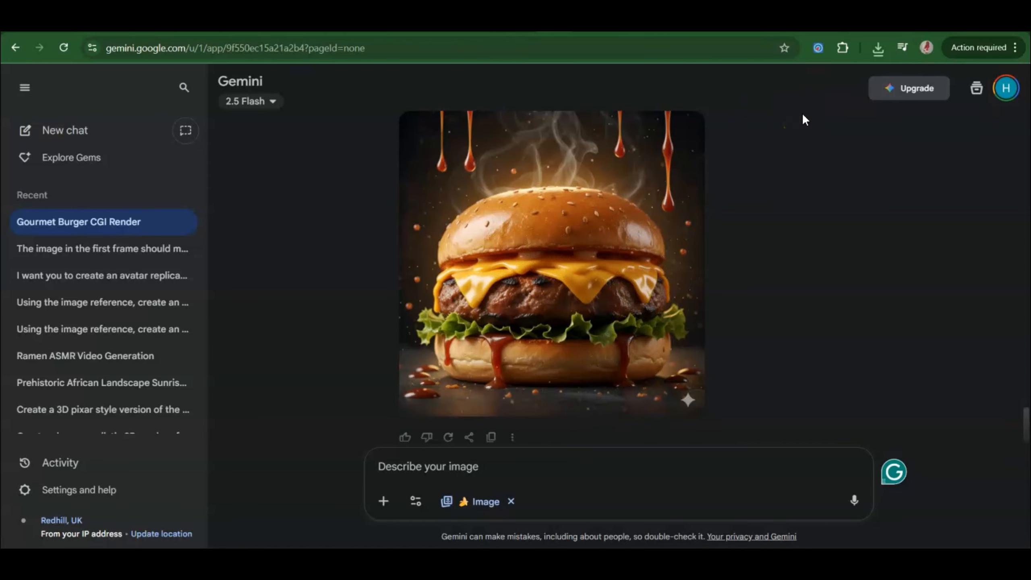
Switch back to ChatGPT and copy the burger ad's video generation prompt
click(842, 25)
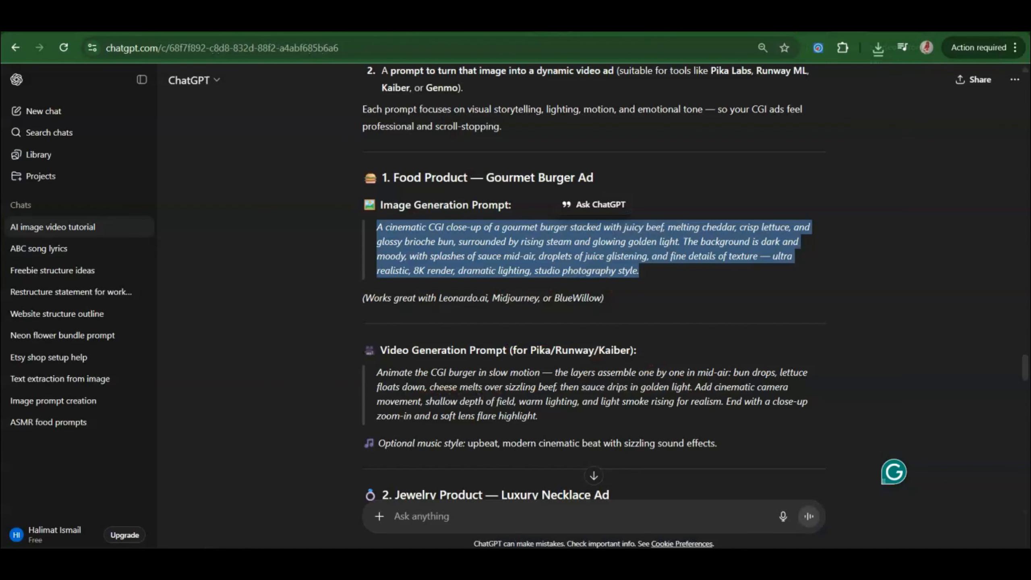
drag(379, 373, 554, 418)
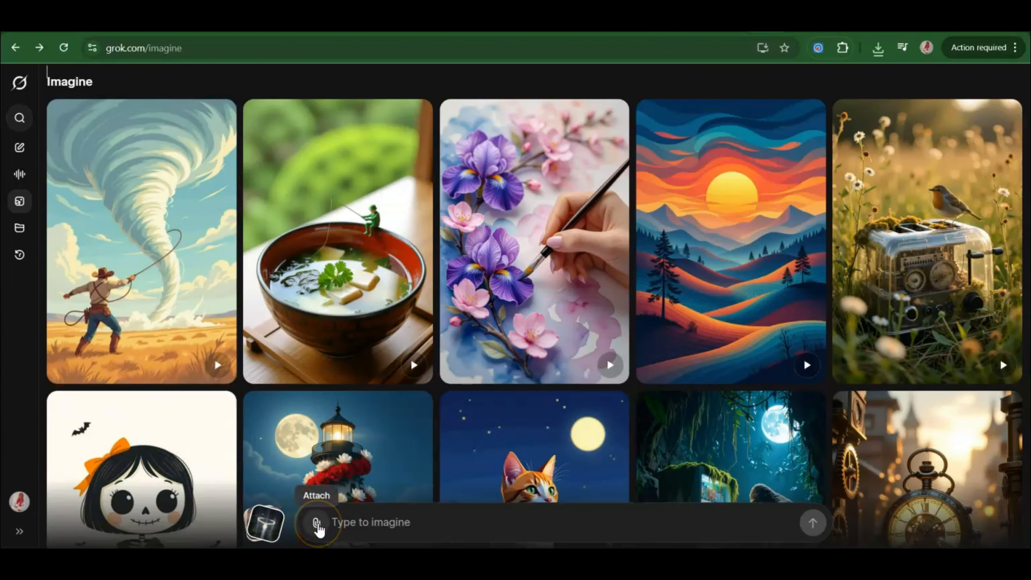
In Grok Imagine, upload the burger image Gemini_Generated_Image_g4ljuog4ljuog4lj from Downloads
click(317, 524)
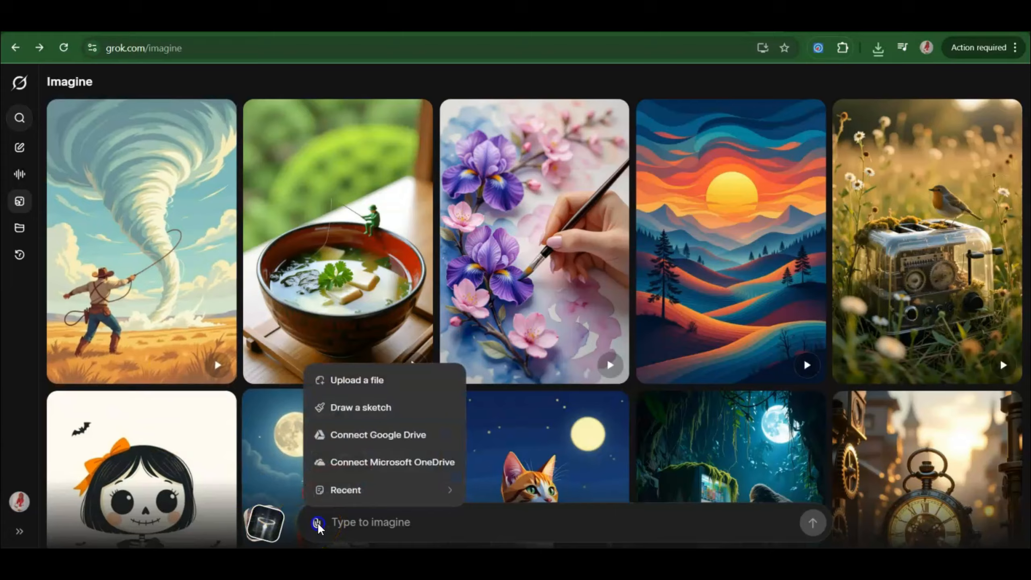
click(375, 384)
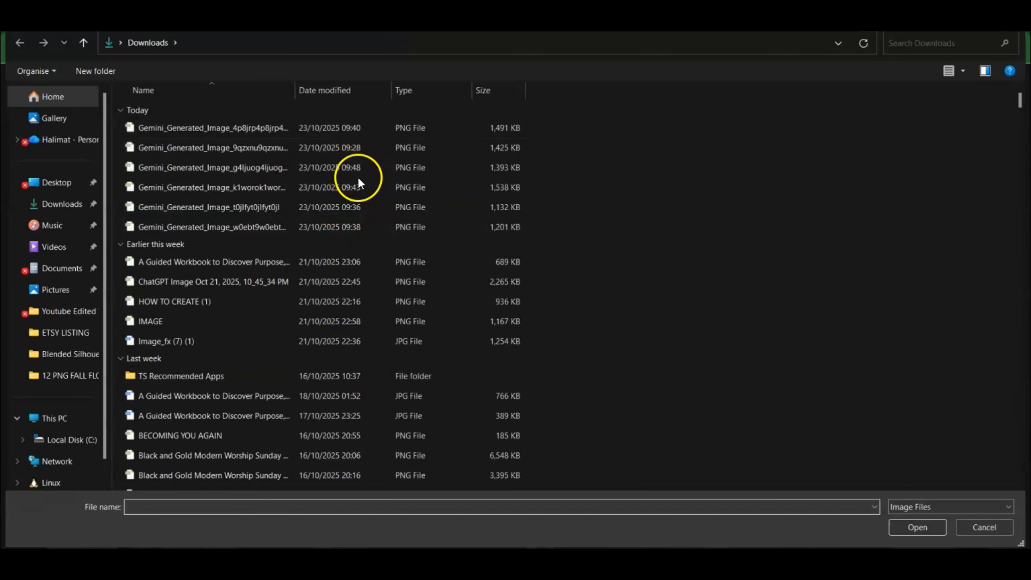
click(353, 167)
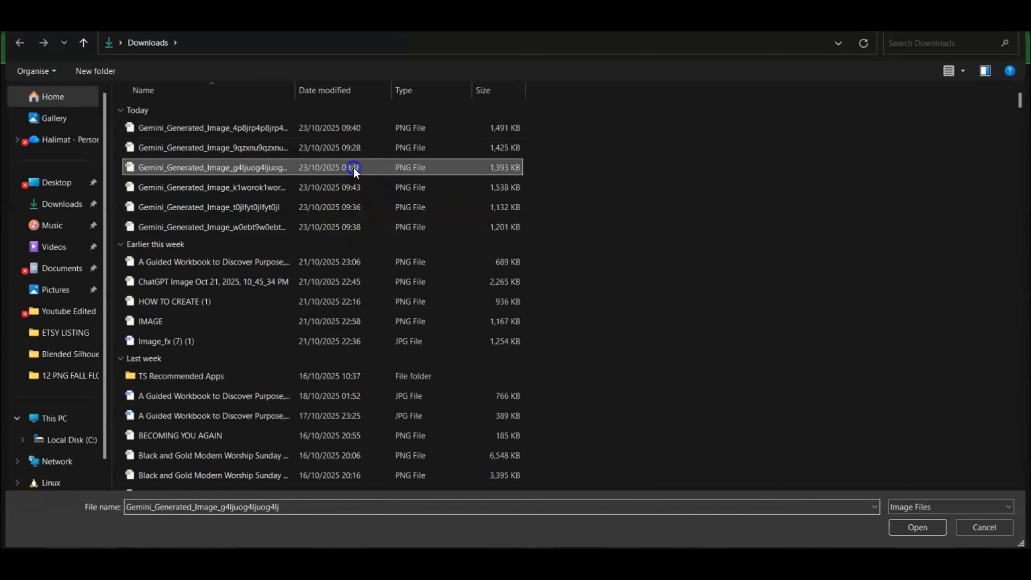
click(914, 529)
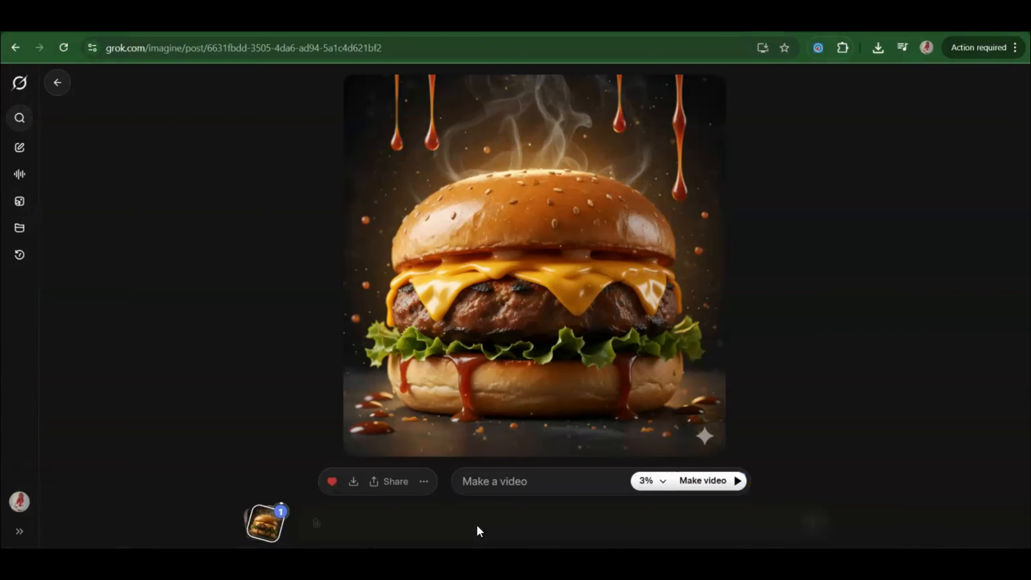
Generate a video from the burger image with the copied slow-motion animation prompt and pause its playback
click(515, 491)
click(515, 487)
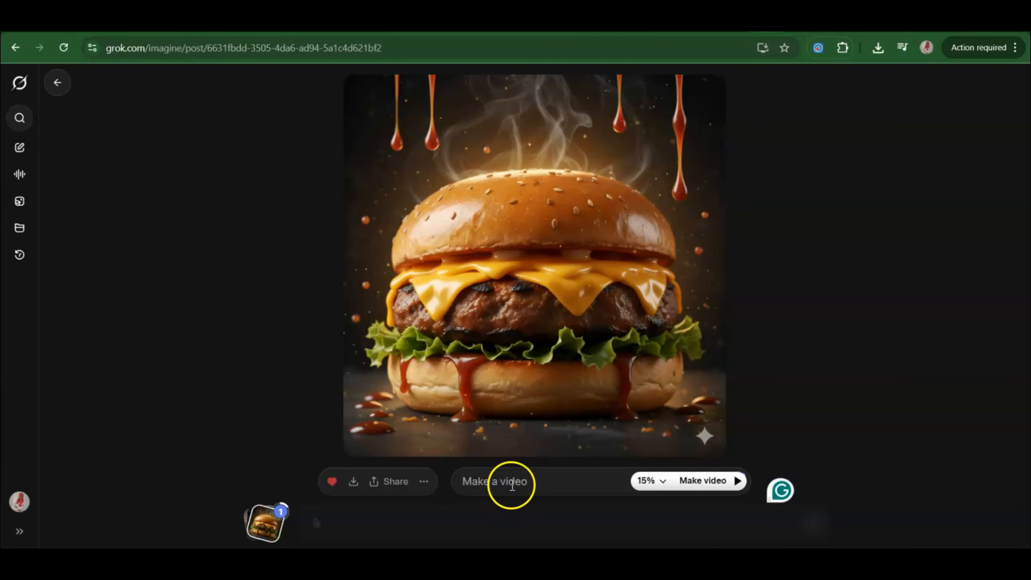
key(ctrl+v)
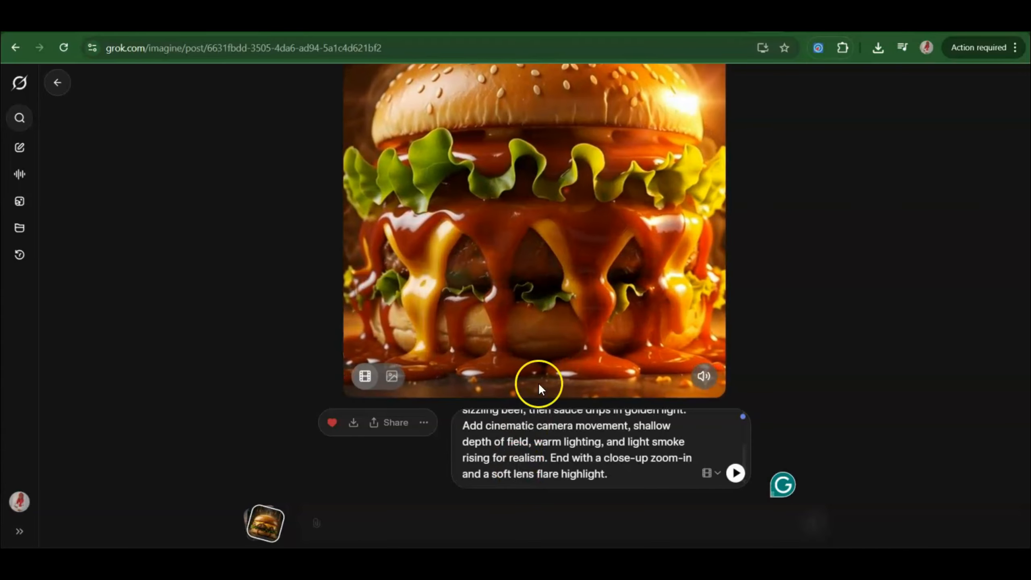
mouse_move(630, 315)
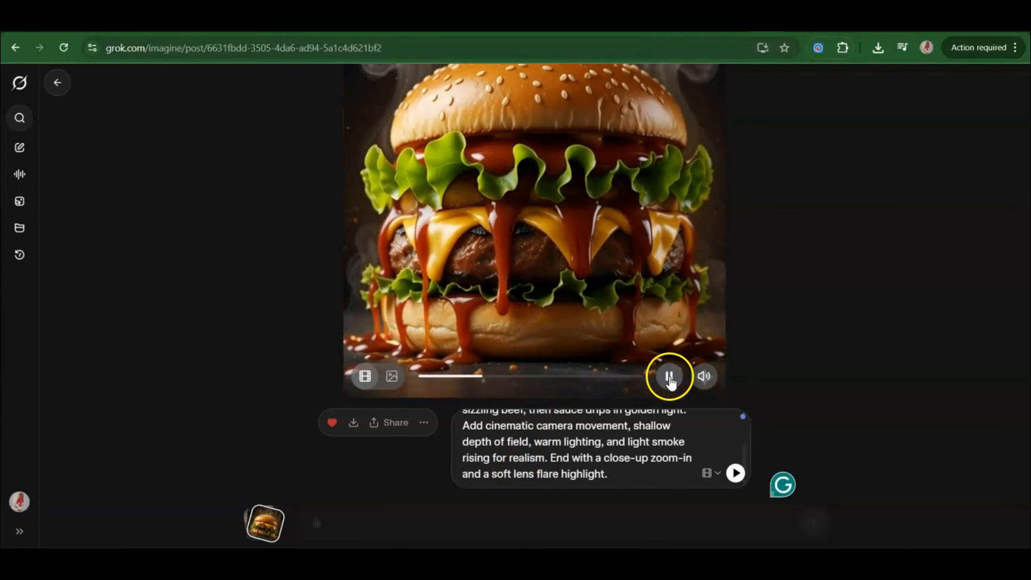
click(670, 376)
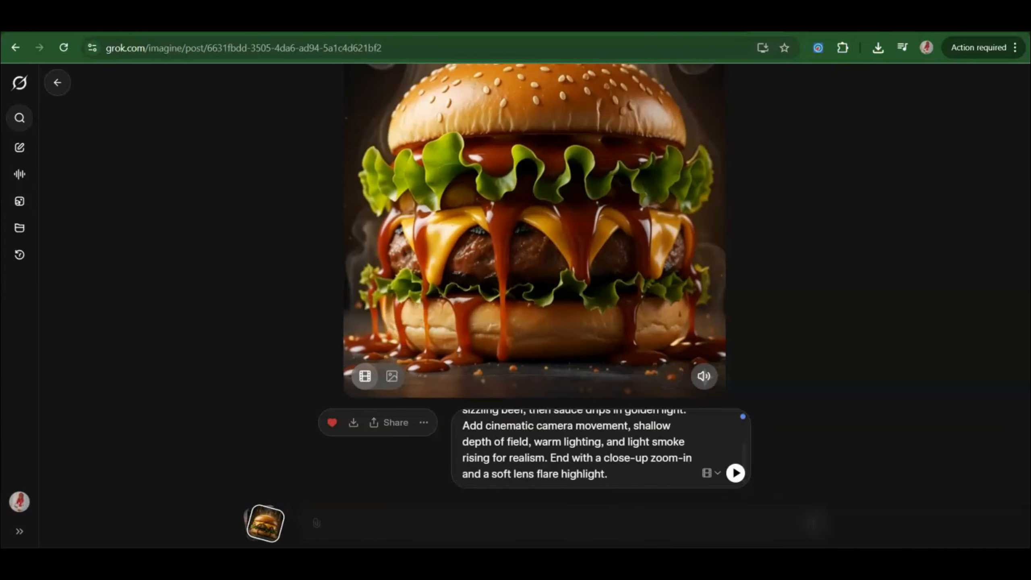
Switch to ChatGPT and copy the image generation prompt of the CGI handbag ad "Power Meets Fashion"
click(862, 17)
drag(1026, 368, 1027, 425)
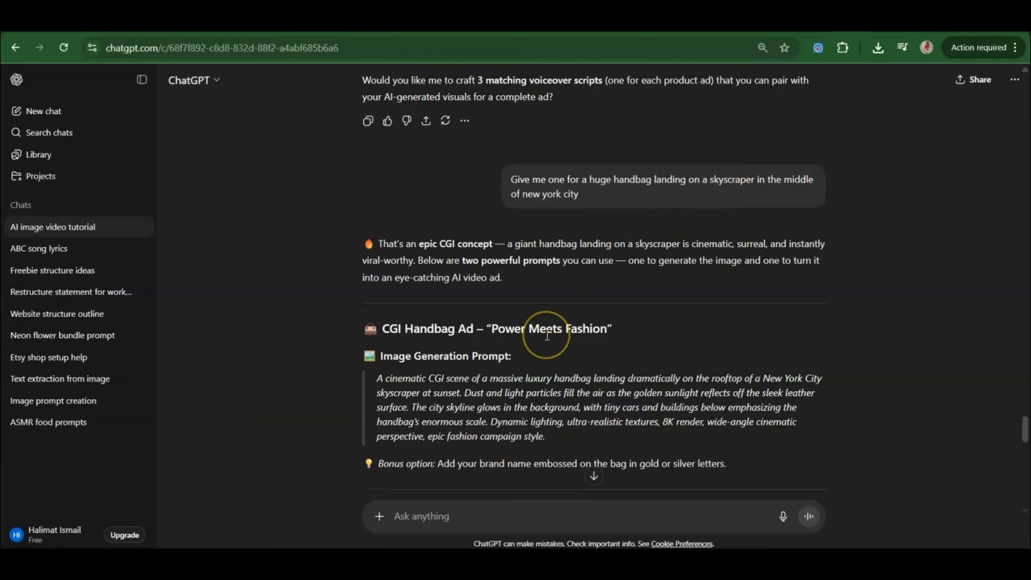
drag(1023, 428, 1026, 442)
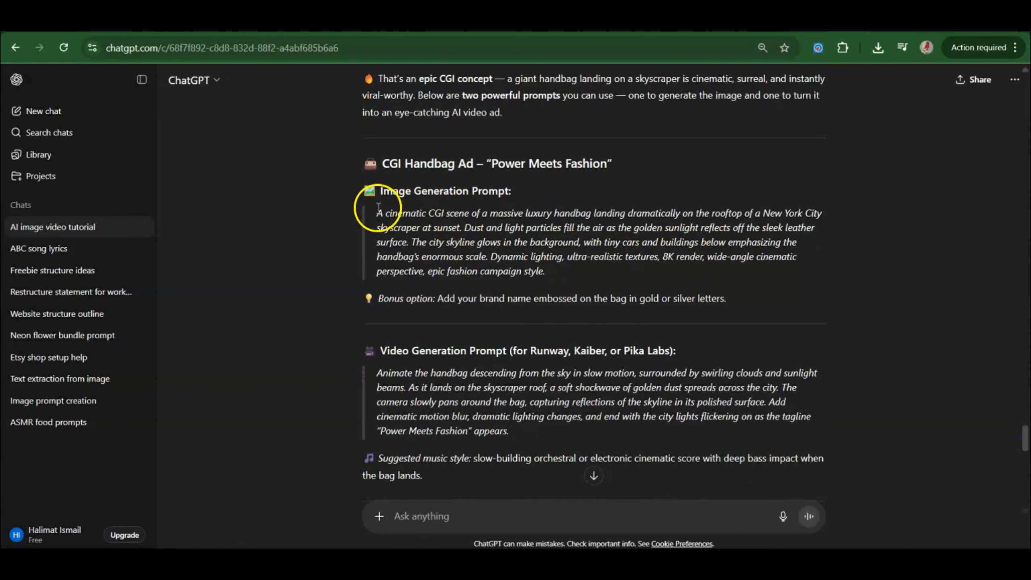
drag(375, 217, 552, 270)
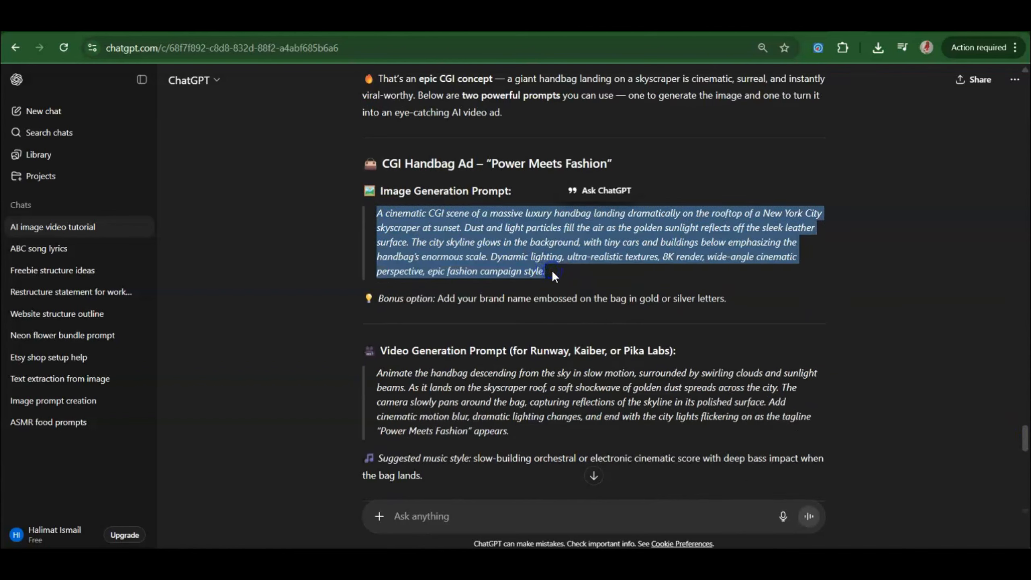
Switch to Gemini and generate an image from the copied prompt of a massive luxury handbag landing on a New York City skyscraper
key(ctrl+Tab)
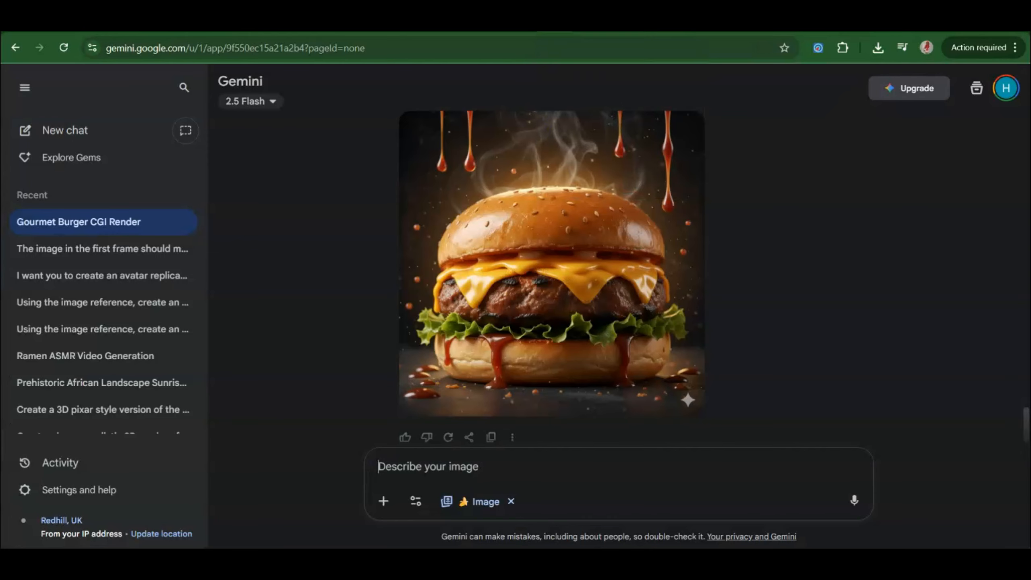
click(447, 479)
text(A cinematic CGI scene of a massive luxury handbag landing dramatically on the rooftop of a New York City skyscraper at sunset. Dust and light particles fill the air as the golden sunlight reflects off the sleek leather surface. The city skyline glows in the background, with tiny cars and buildings below emphasizing the handbag's enormous scale. Dynamic lighting, ultra-realistic textures, 8K render, wide-angle cinematic perspective, epic fashion campaign style.)
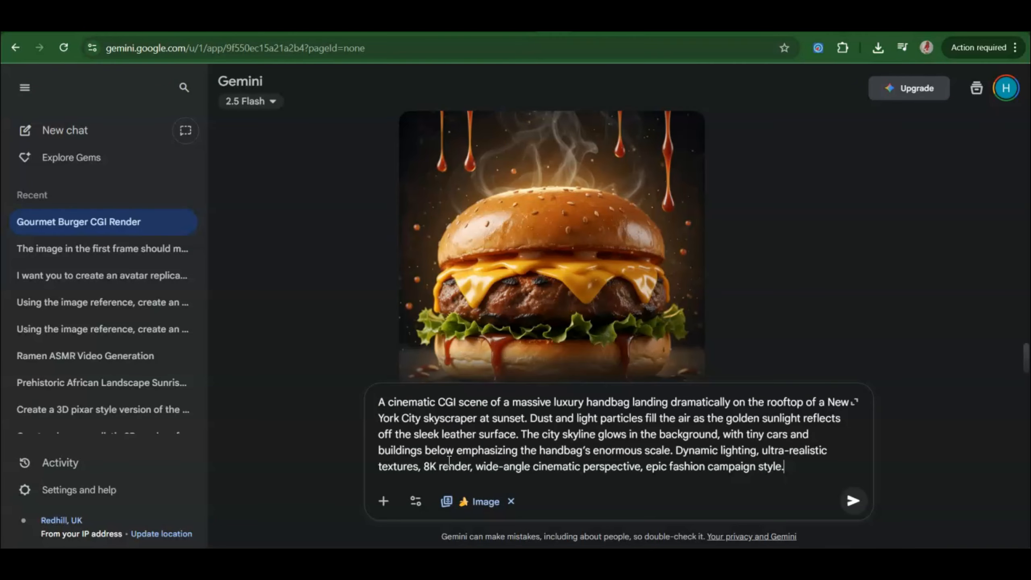
key(Return)
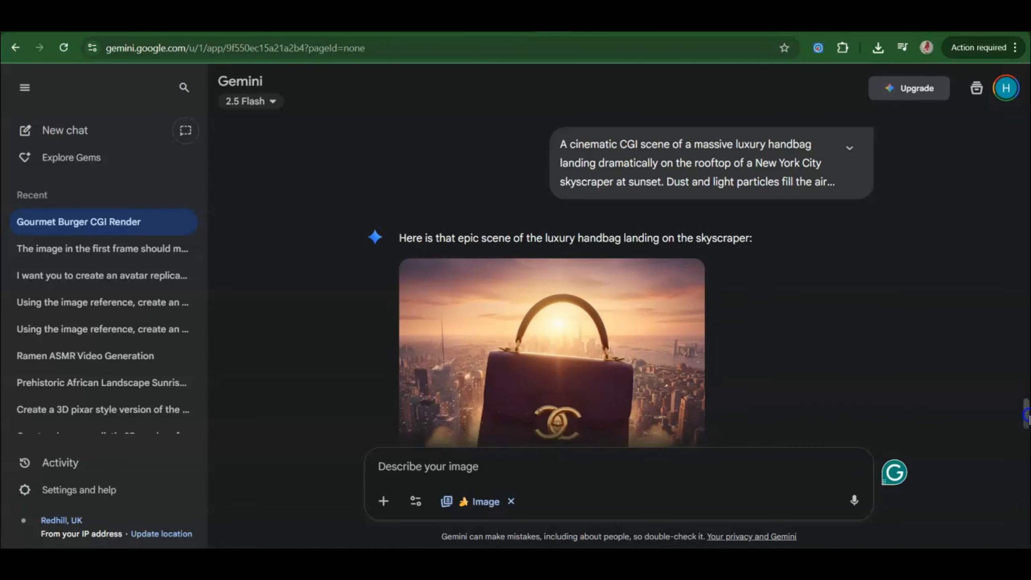
Download the generated handbag image in full size
drag(1028, 416, 1027, 432)
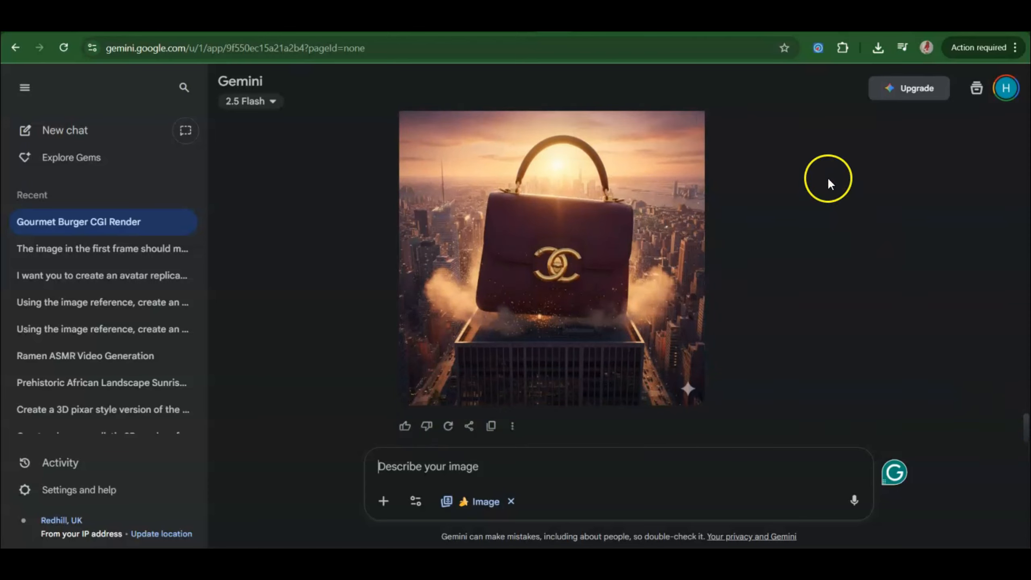
mouse_move(617, 156)
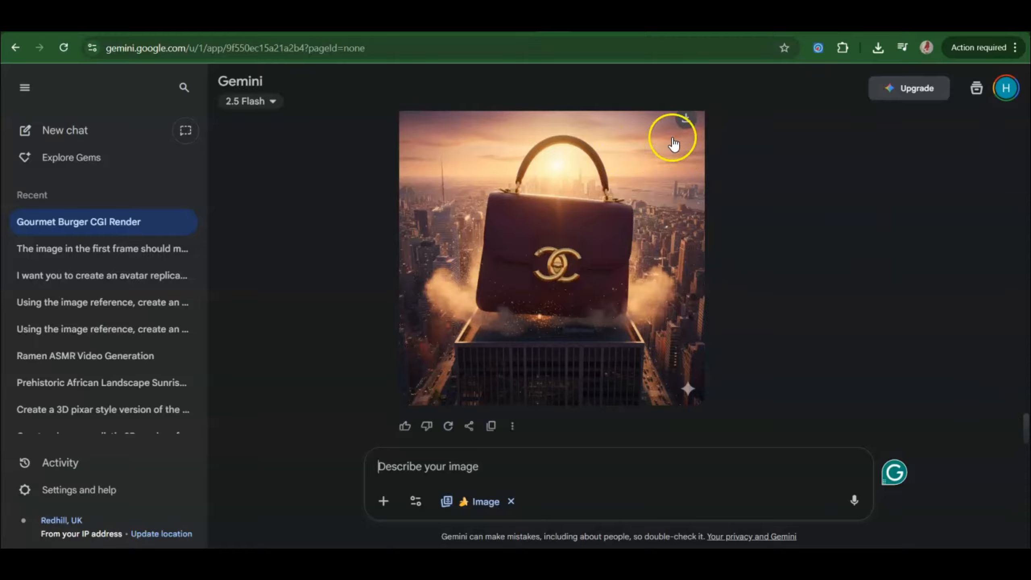
click(686, 120)
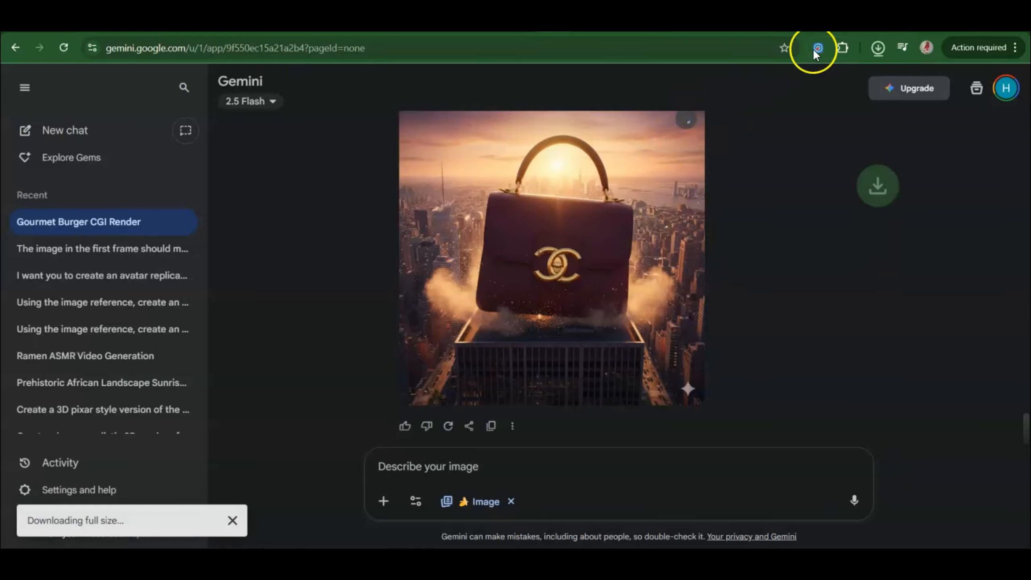
Switch back to ChatGPT and copy the handbag ad's video generation prompt
key(alt+Tab)
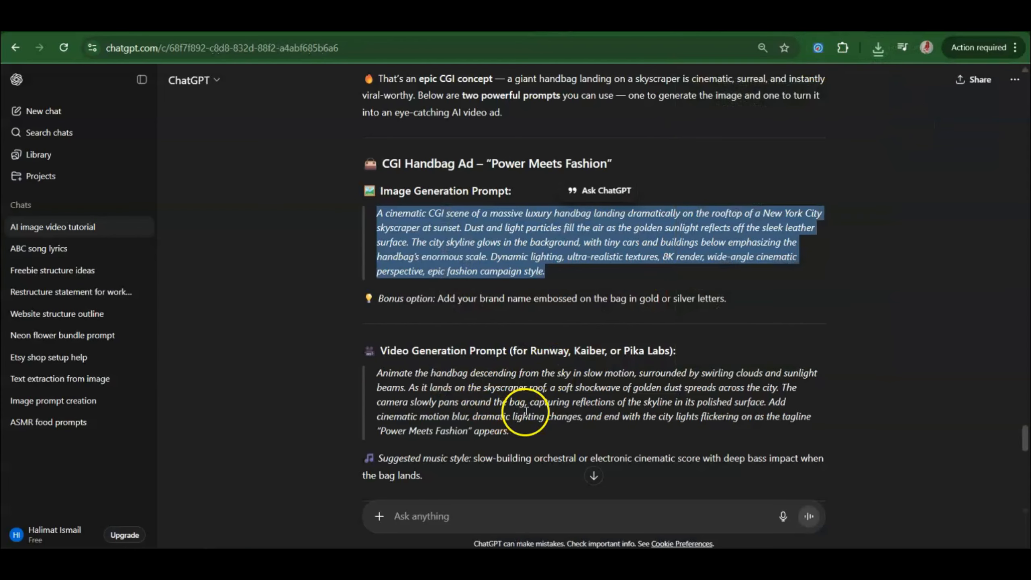
drag(512, 432, 374, 377)
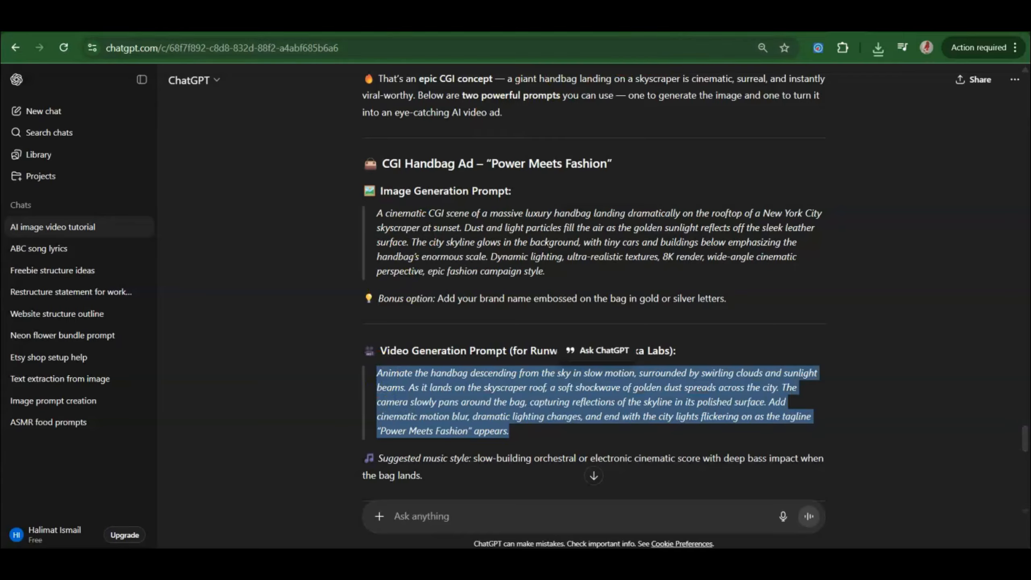
In Grok, return to the Imagine start page and upload the handbag image Gemini_Generated_Image_qi7qvdqi7qvdqi7q from Downloads
key(alt+Tab)
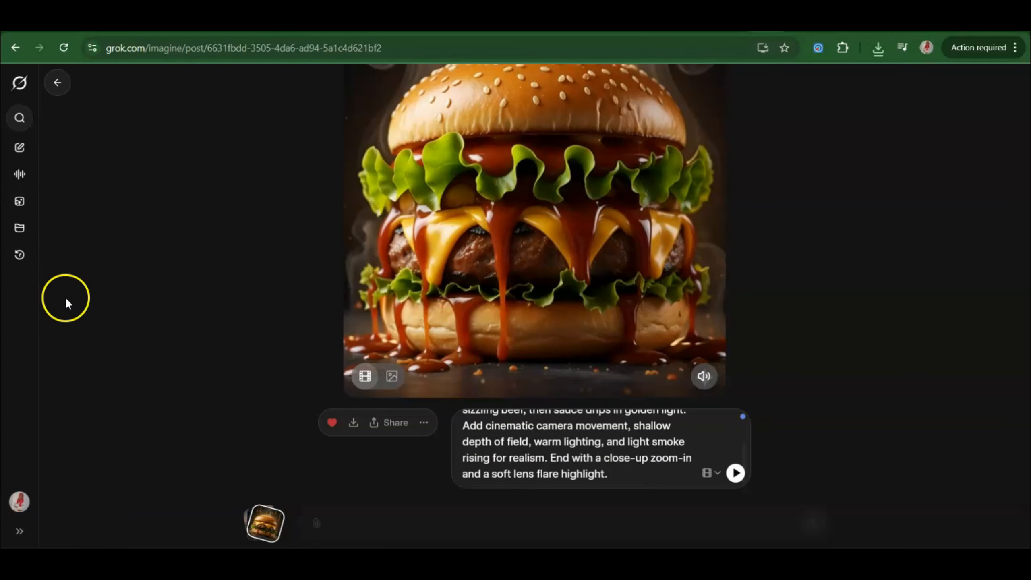
click(60, 85)
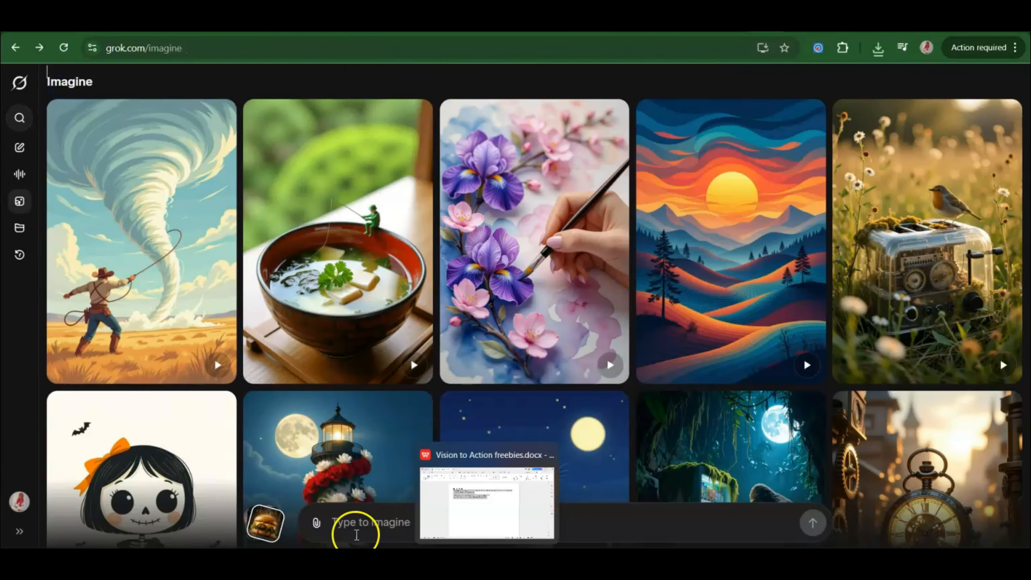
click(317, 522)
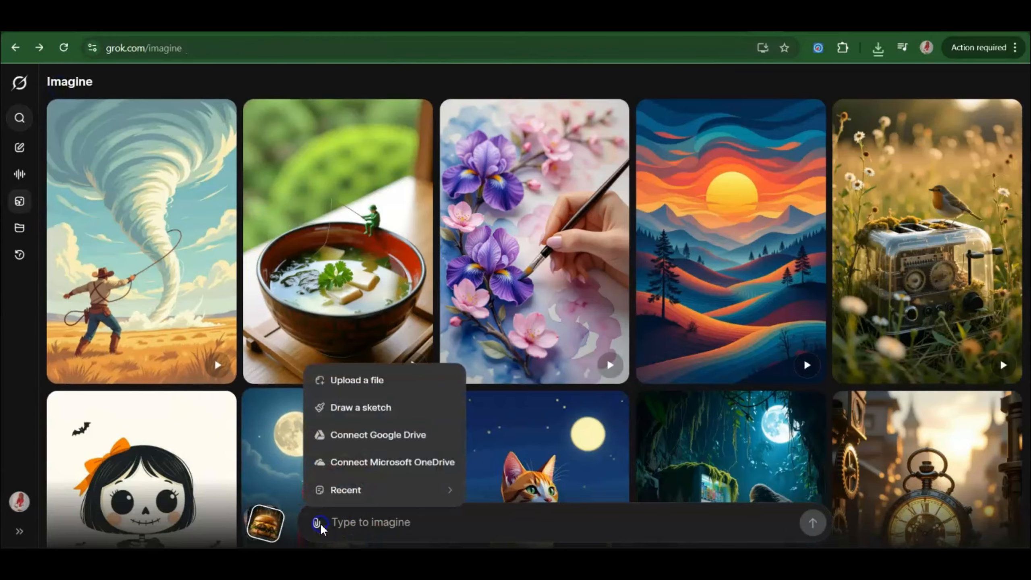
click(392, 379)
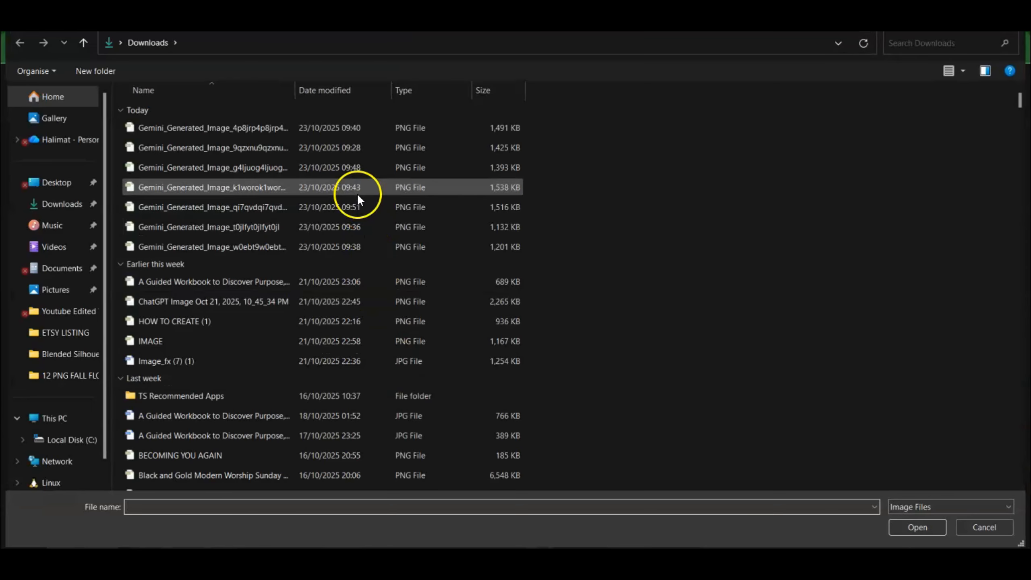
click(351, 206)
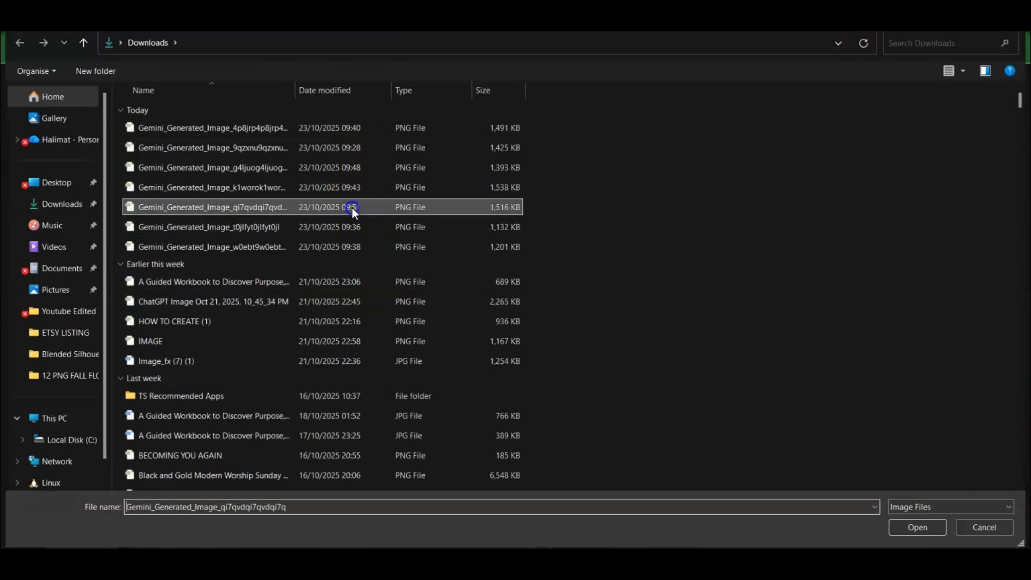
click(914, 521)
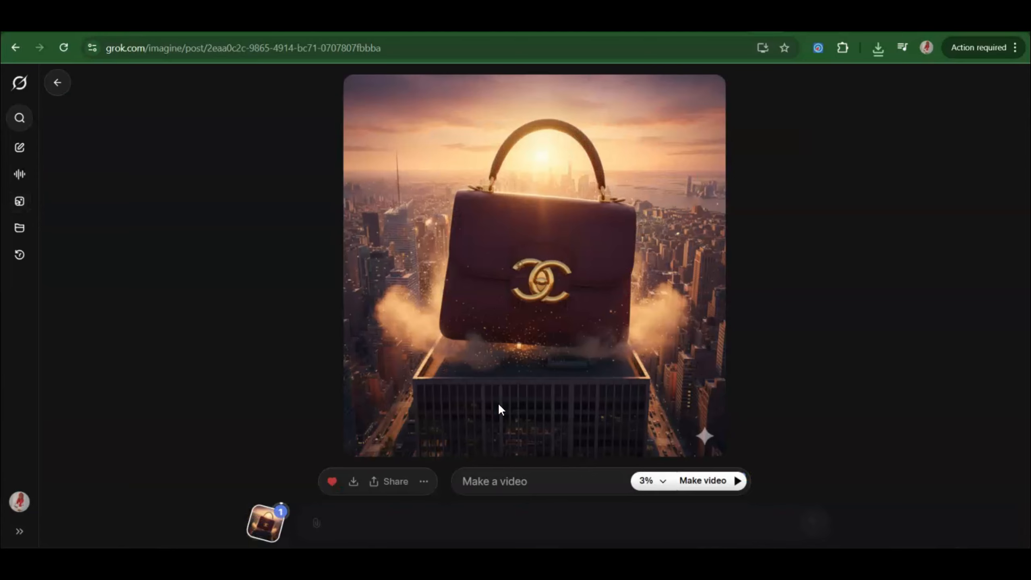
Generate a video from the handbag image with the copied animation prompt ending on the tagline "Power Meets Fashion" and pause its playback
click(513, 479)
key(ctrl+v)
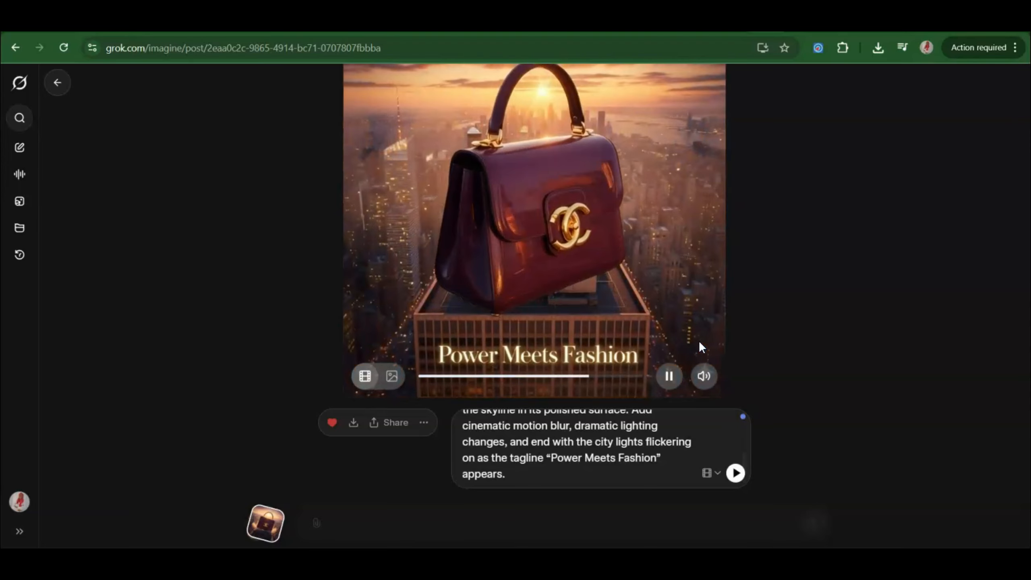
click(668, 376)
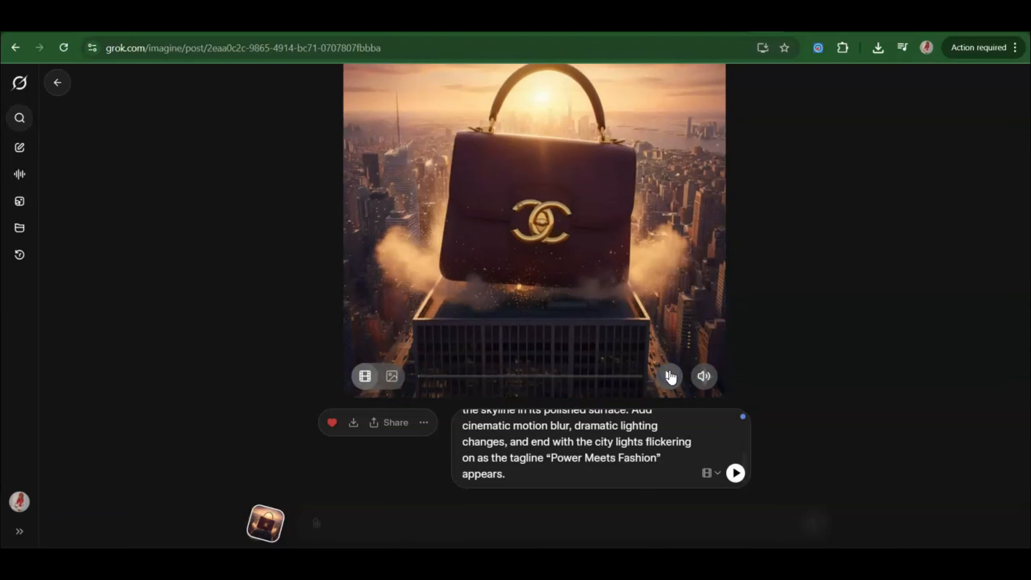